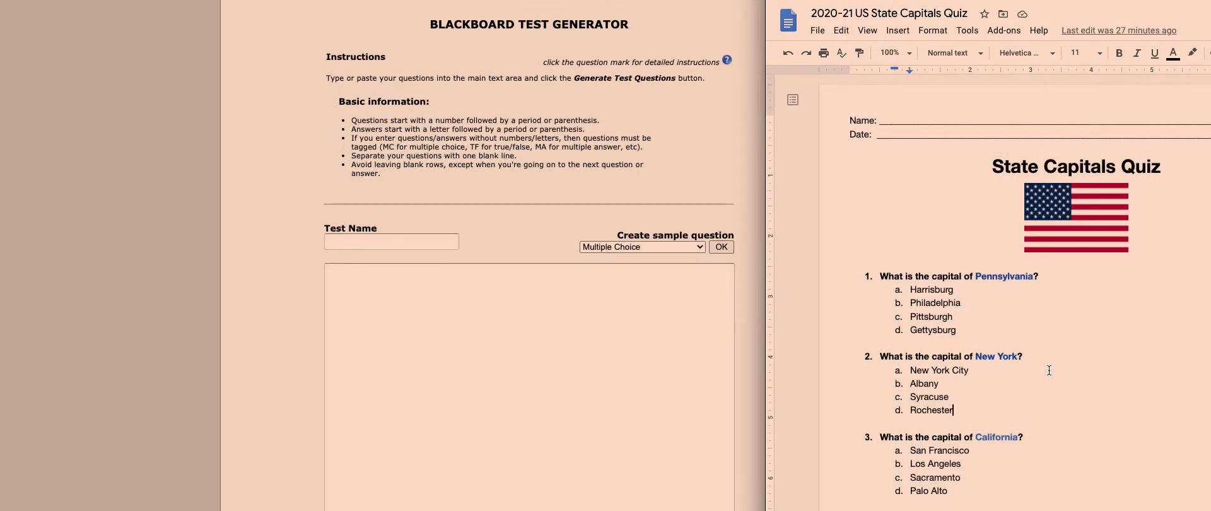
Step: Copy all five state capital questions with their answer choices from the 2020-21 US State Capitals Quiz document
scroll(1048, 370, "down", 5)
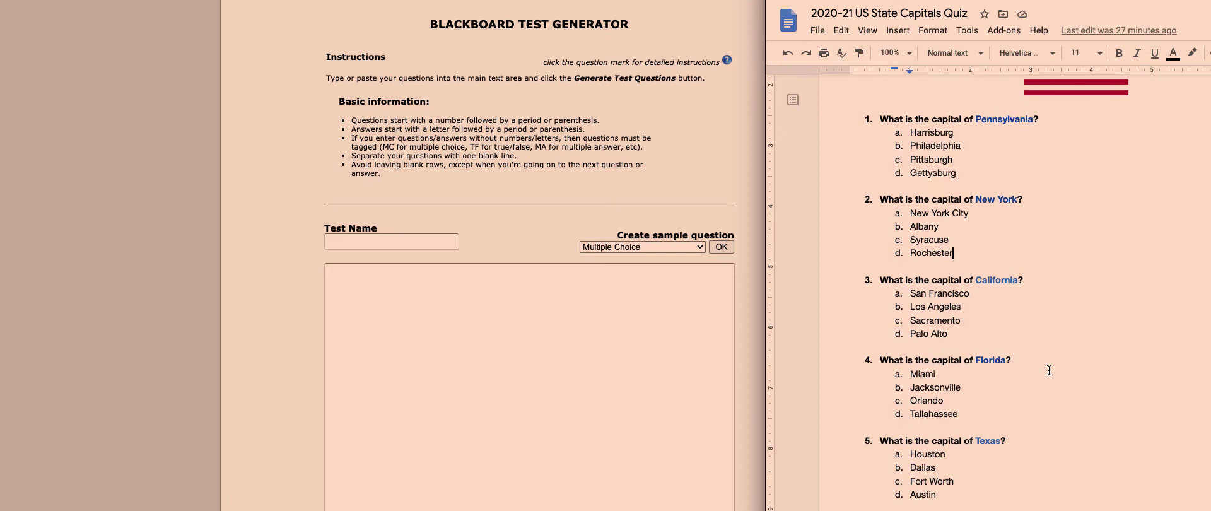
left_click(946, 486)
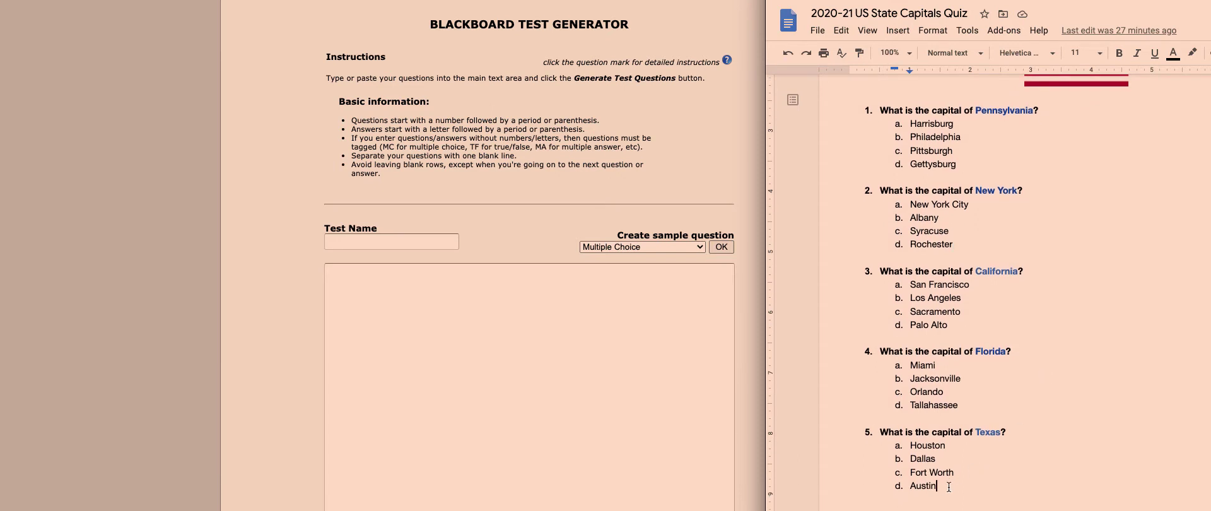
left_click_drag(955, 487, 874, 108)
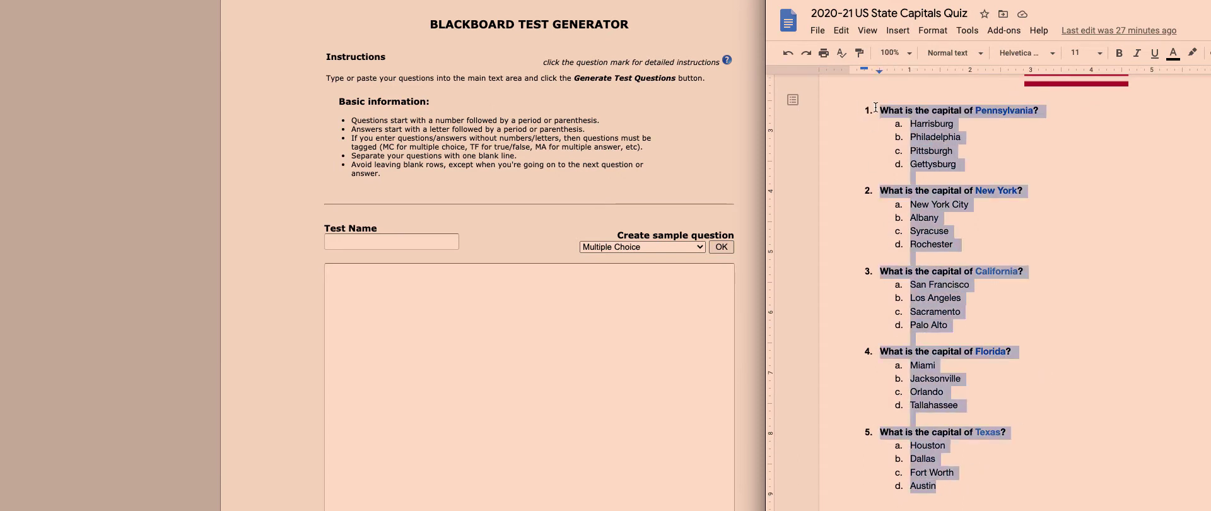
right_click(922, 113)
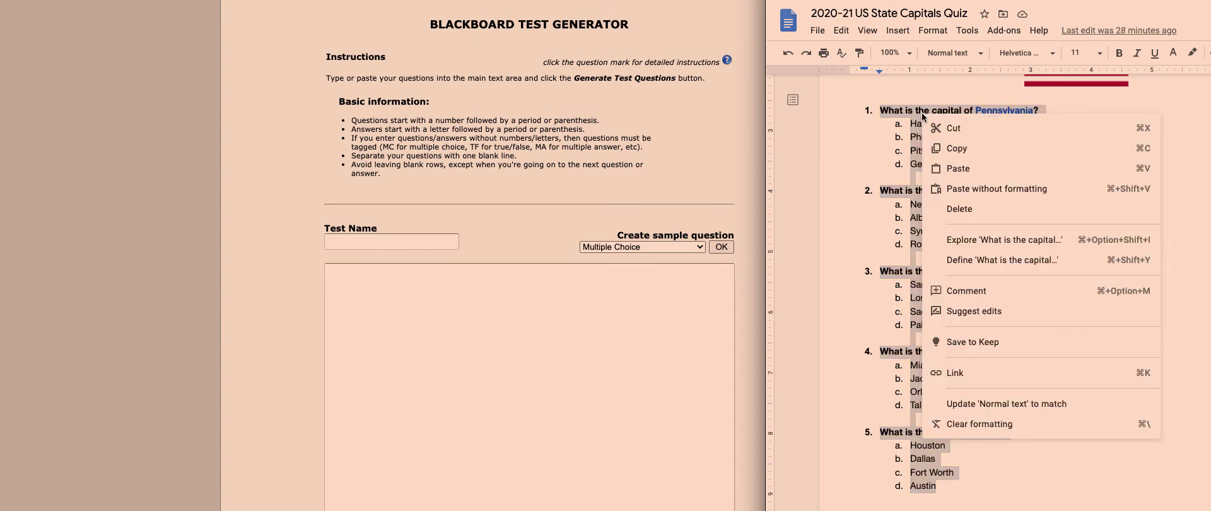
left_click(945, 143)
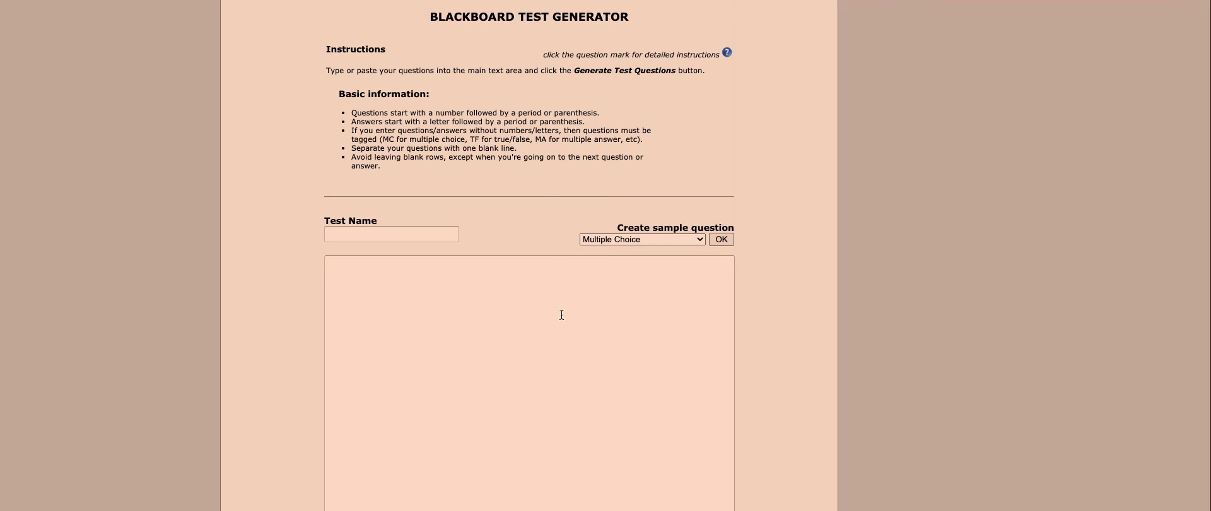
Step: Paste the copied quiz questions into the Blackboard Test Generator's main text area
left_click(427, 288)
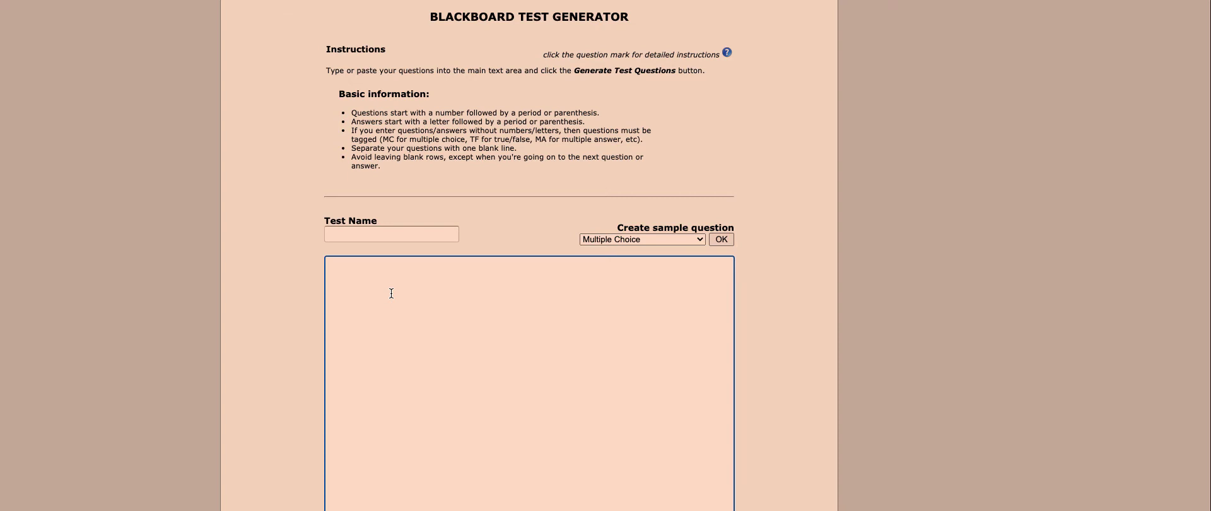
right_click(395, 278)
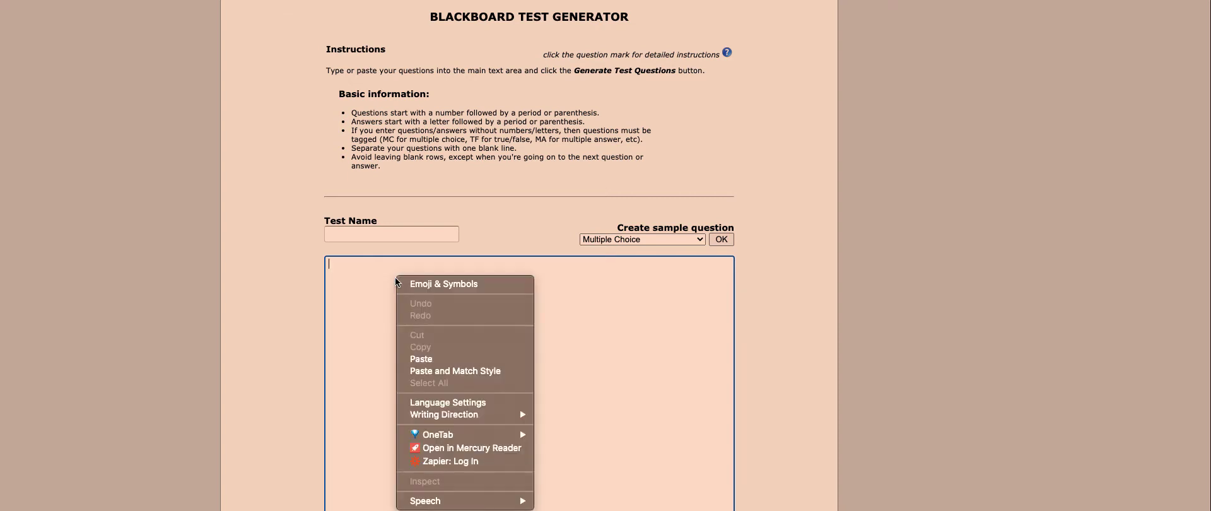
left_click(429, 359)
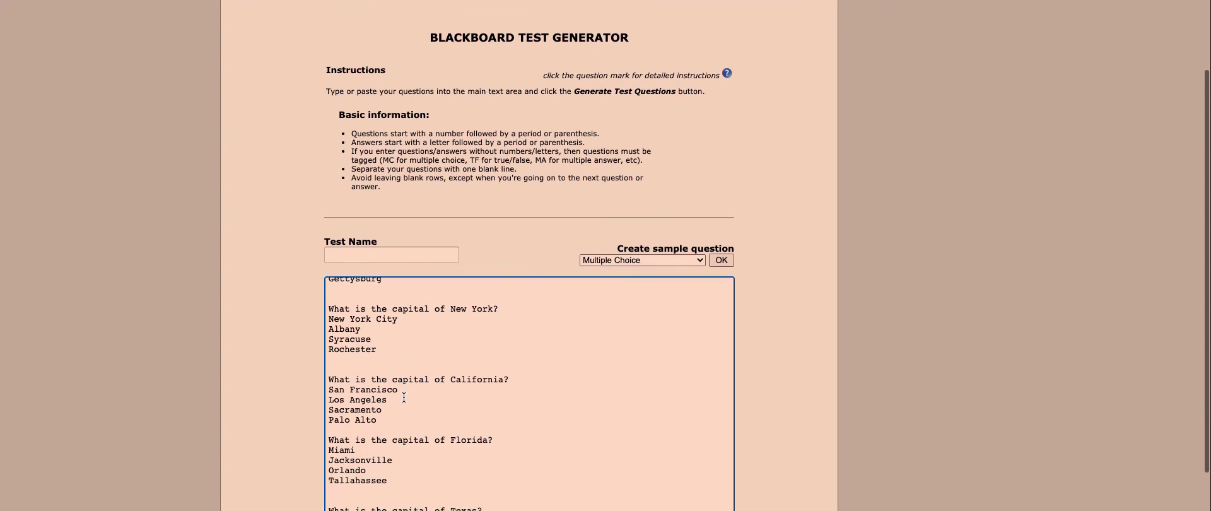
Step: Number the Pennsylvania question "1." and label its four answers "a." to "d."
scroll(379, 395, "up", 2)
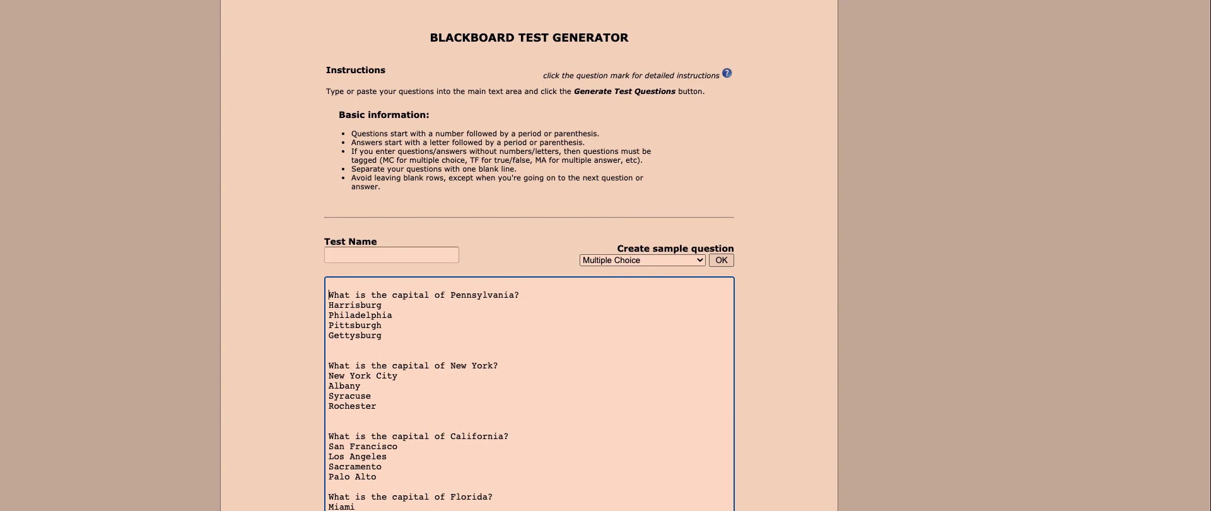
type("1. ")
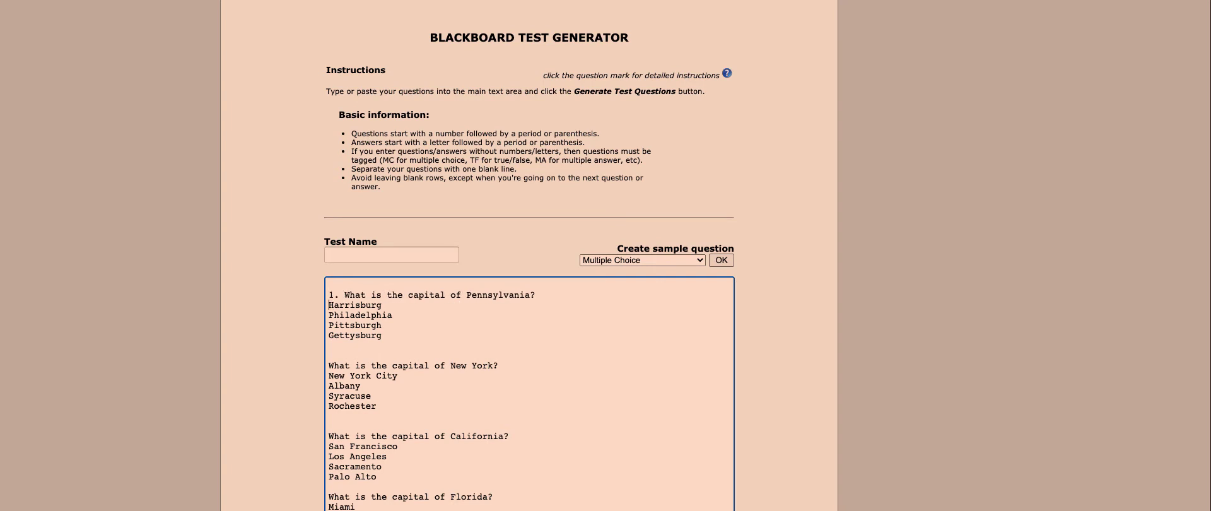
type("a. ")
type("b. ")
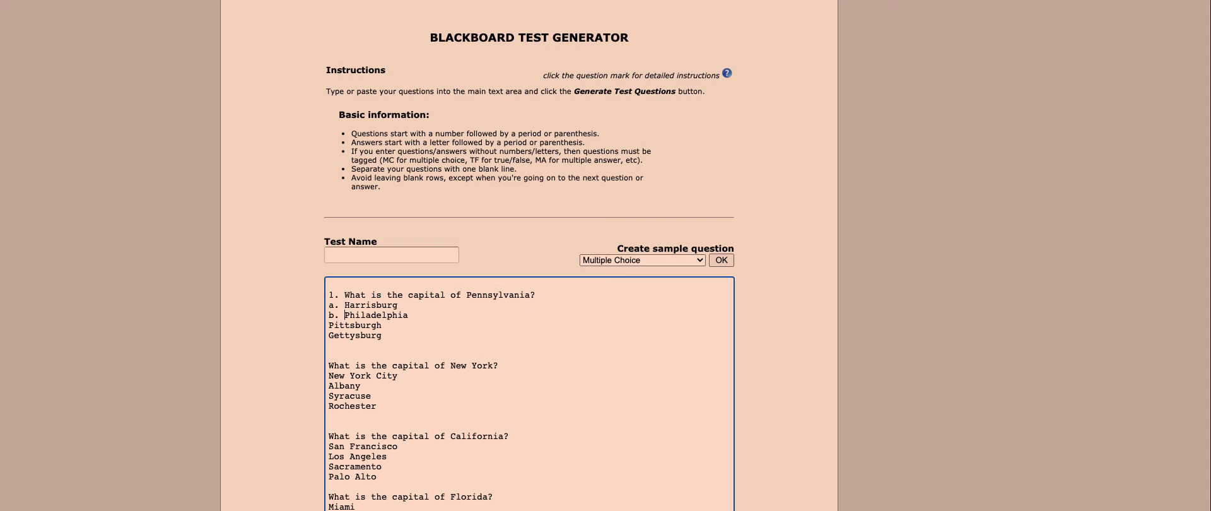
type("c.")
left_click(329, 334)
type("d.")
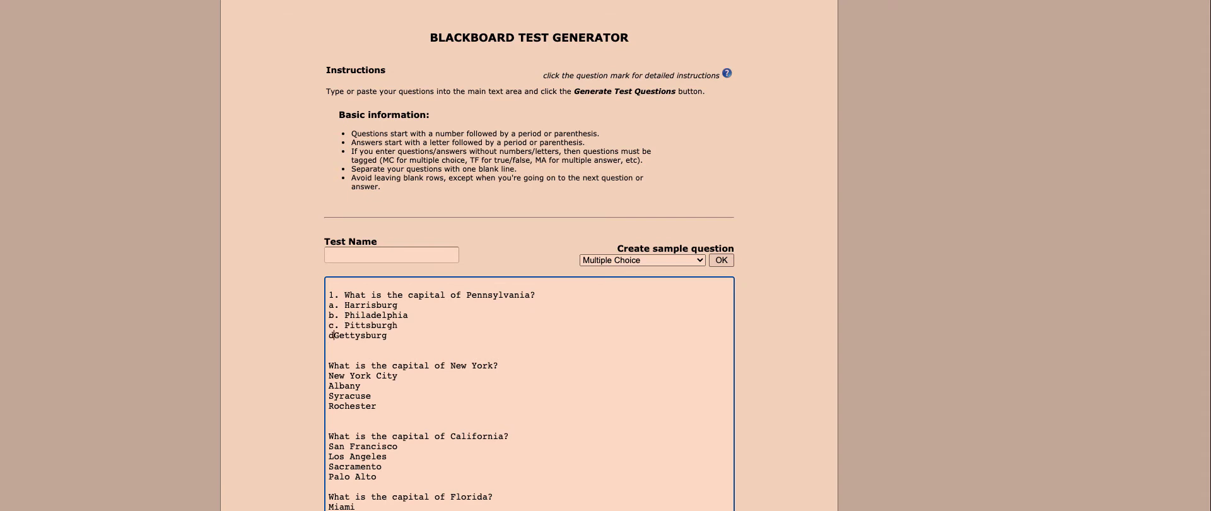
Step: Number the New York question "2." and label its four answers "a." to "d."
left_click(329, 365)
type("2.")
left_click(328, 375)
type("a.")
left_click(328, 385)
type("b.")
left_click(329, 395)
type("c. ")
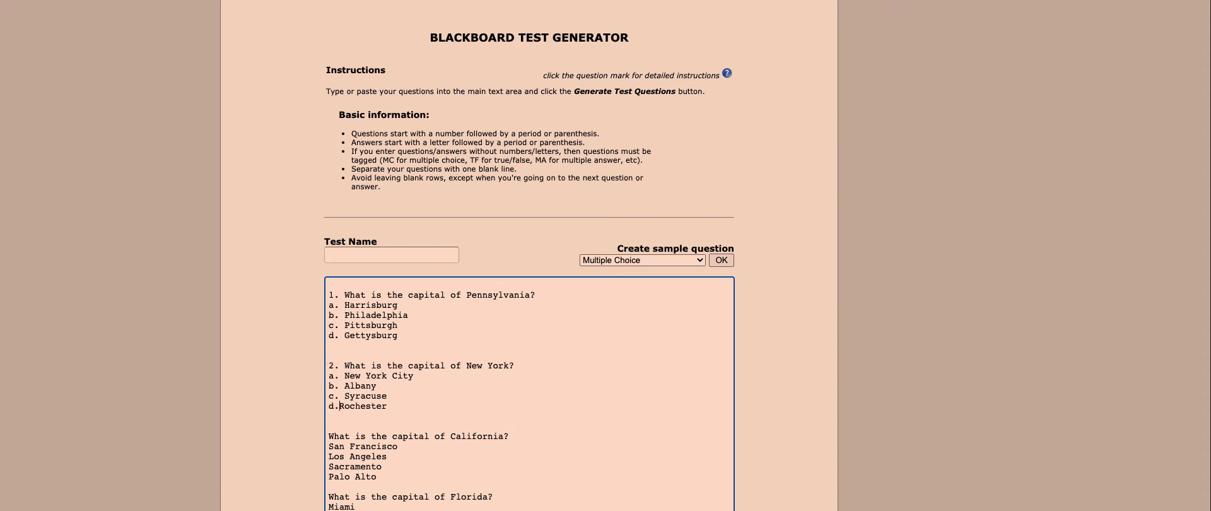
type("d. 3")
Step: Label the California question's four answers "a." to "d." and complete its number as "3."
left_click(328, 445)
type("a.")
left_click(328, 456)
type("b.")
left_click(328, 466)
type("c. ")
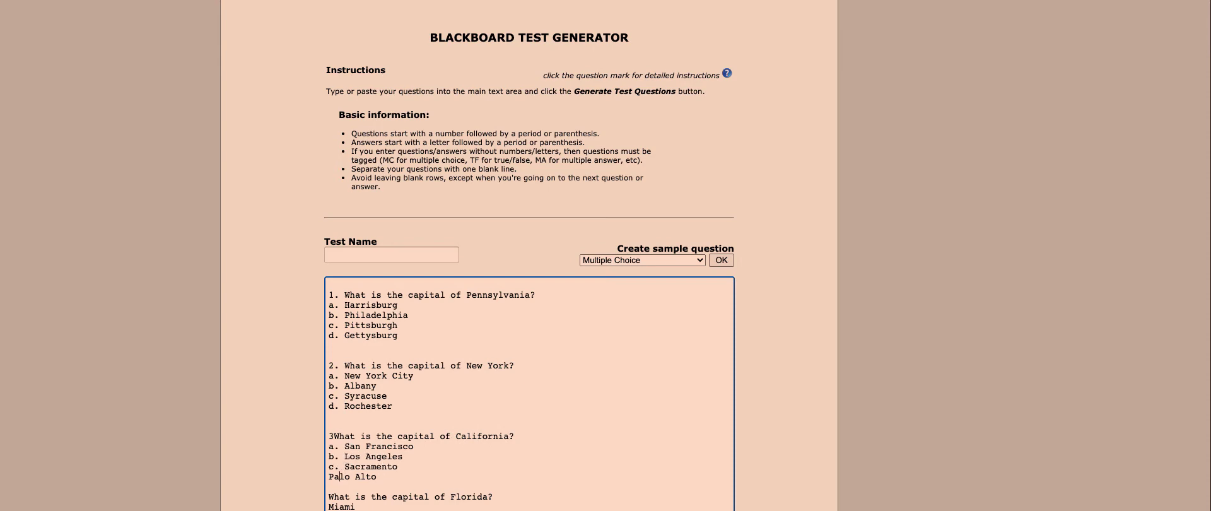
type("d.")
left_click(333, 435)
type(".")
Step: Number the Florida question "4." and label its four answers "a." to "d."
scroll(404, 378, "down", 2)
left_click(328, 443)
type("4.")
left_click(328, 453)
type("a. ")
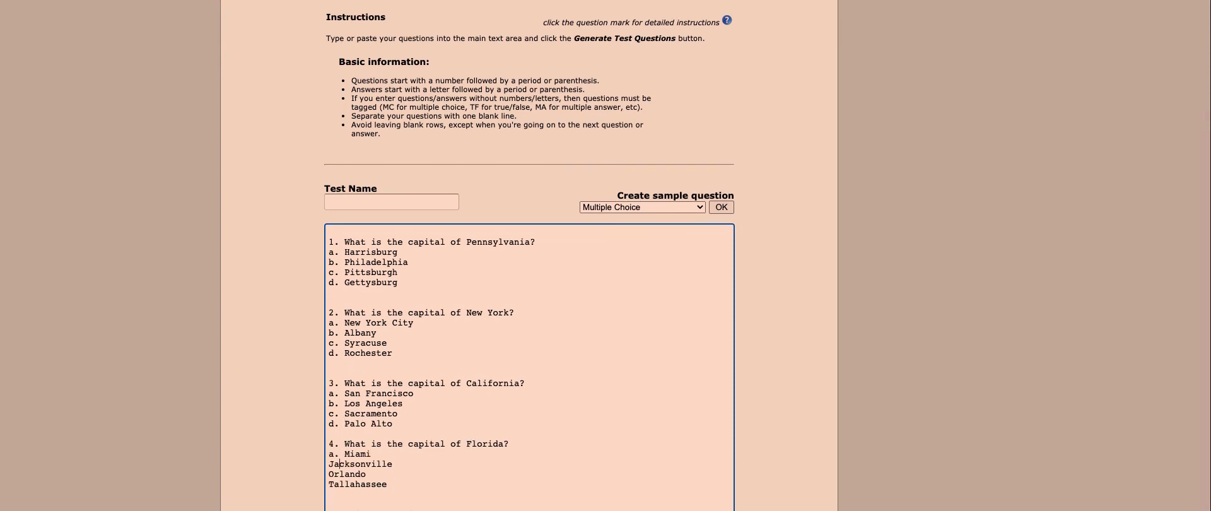
type("b. c.")
left_click(328, 483)
type("d.")
Step: Number the Texas question "5." and label its four answers "a." to "d."
scroll(530, 315, "down", 4)
left_click(329, 344)
type("4.")
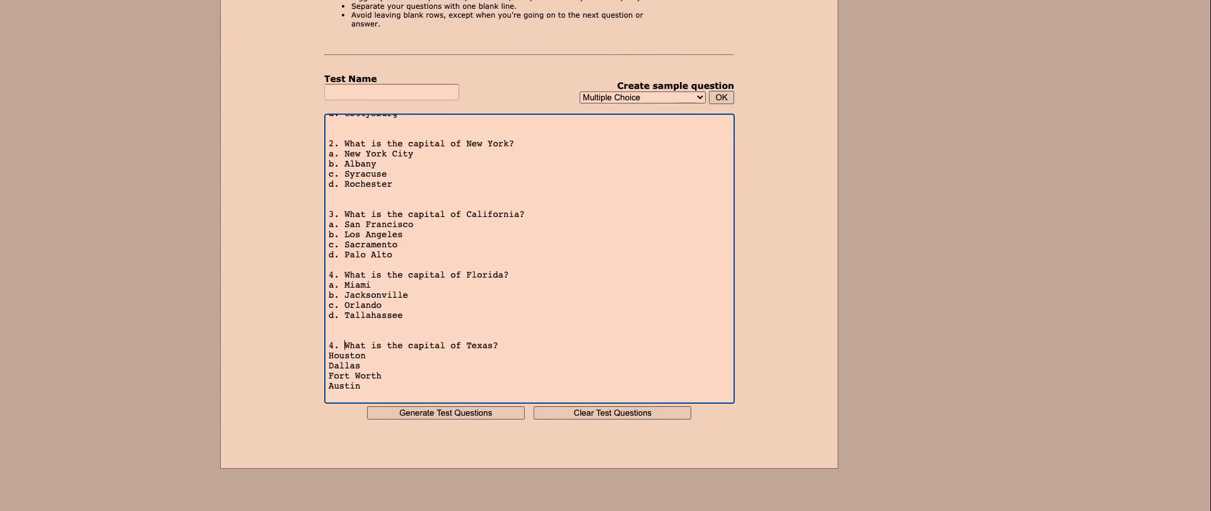
left_click(329, 355)
type("a.")
Step: Mark Harrisburg, Albany and Sacramento as correct answers with an asterisk before each answer's letter
scroll(401, 343, "up", 5)
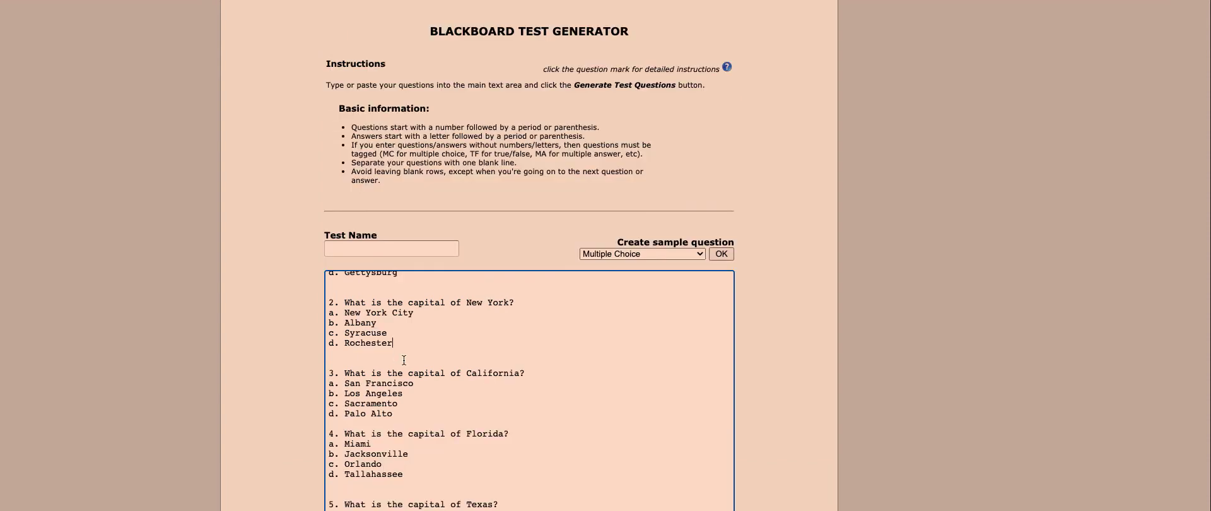
scroll(403, 359, "up", 1)
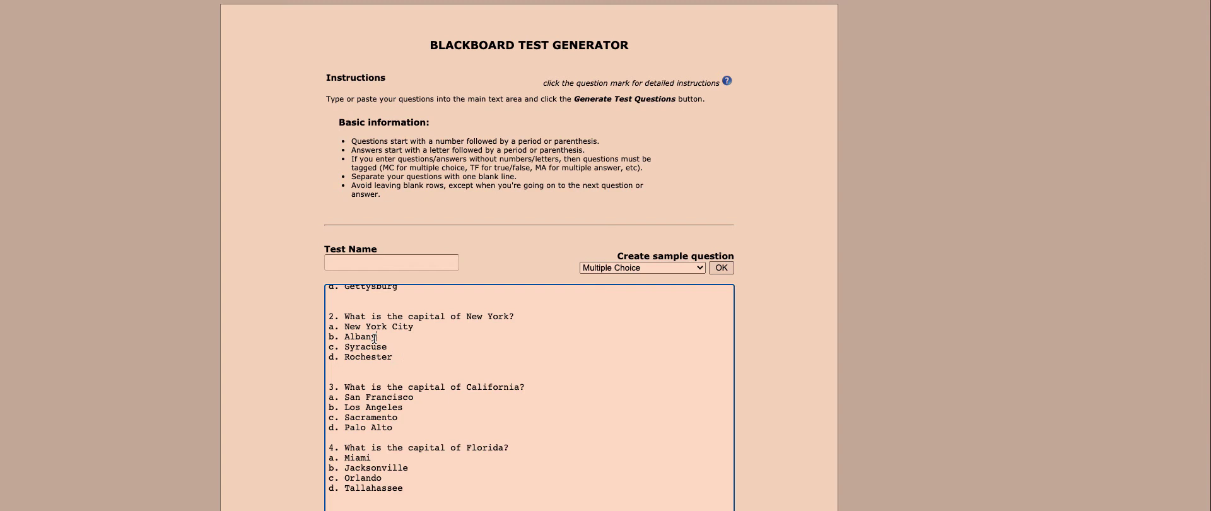
key("super+Up")
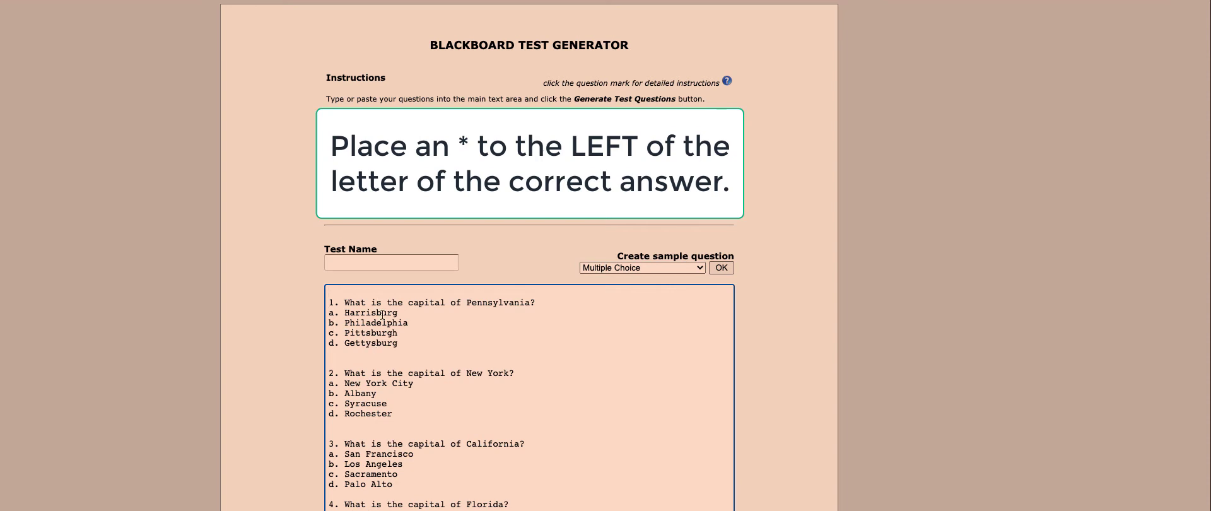
key("Down")
key("Down")
type("*")
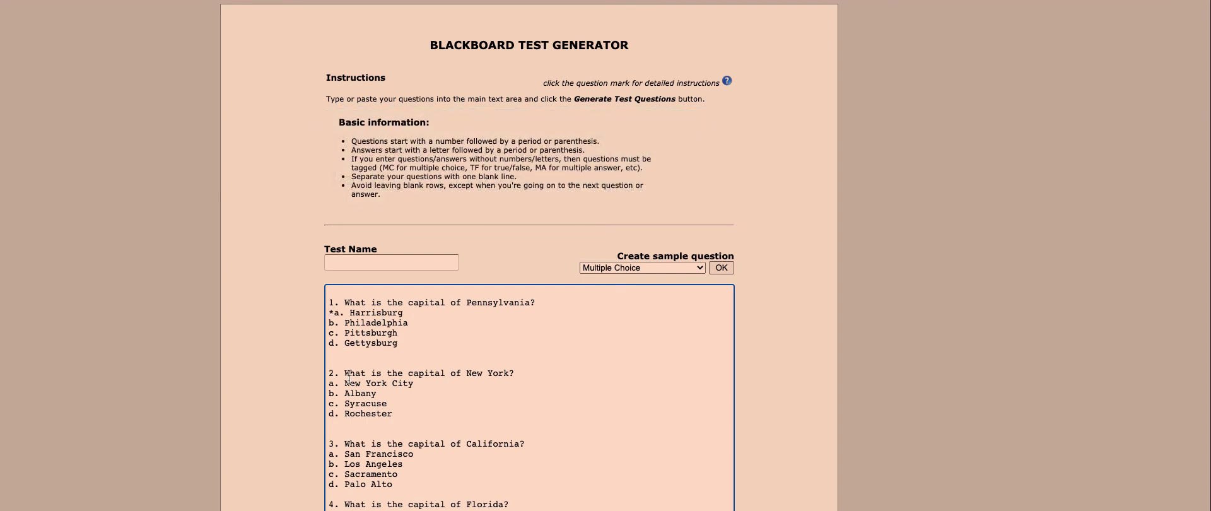
left_click(328, 392)
type("*")
left_click(329, 474)
type("*")
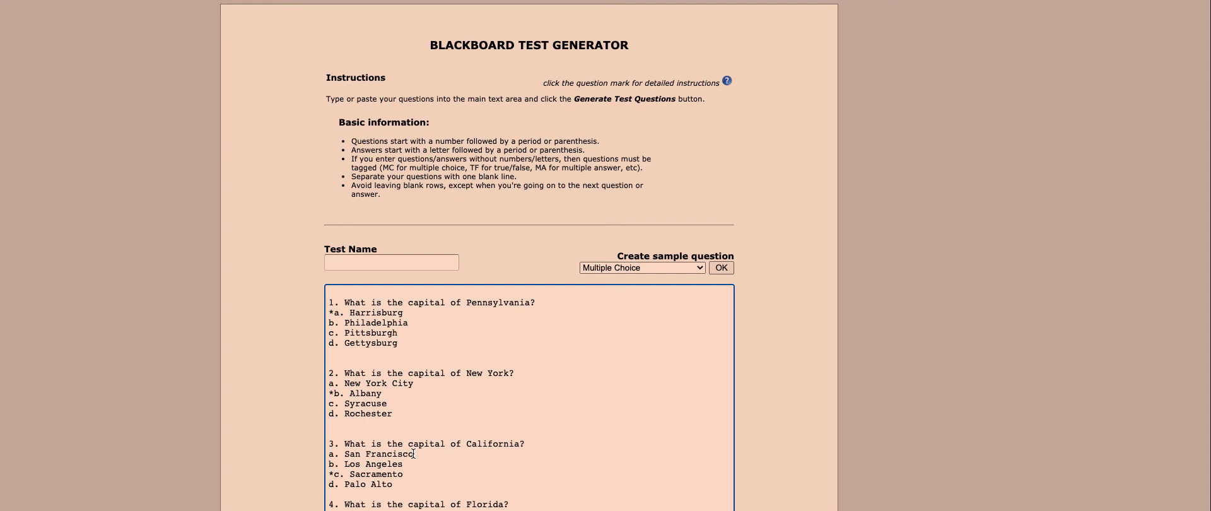
Step: Mark Tallahassee and Austin as correct answers with an asterisk before each answer's letter
scroll(332, 473, "down", 2)
left_click(328, 487)
type("*")
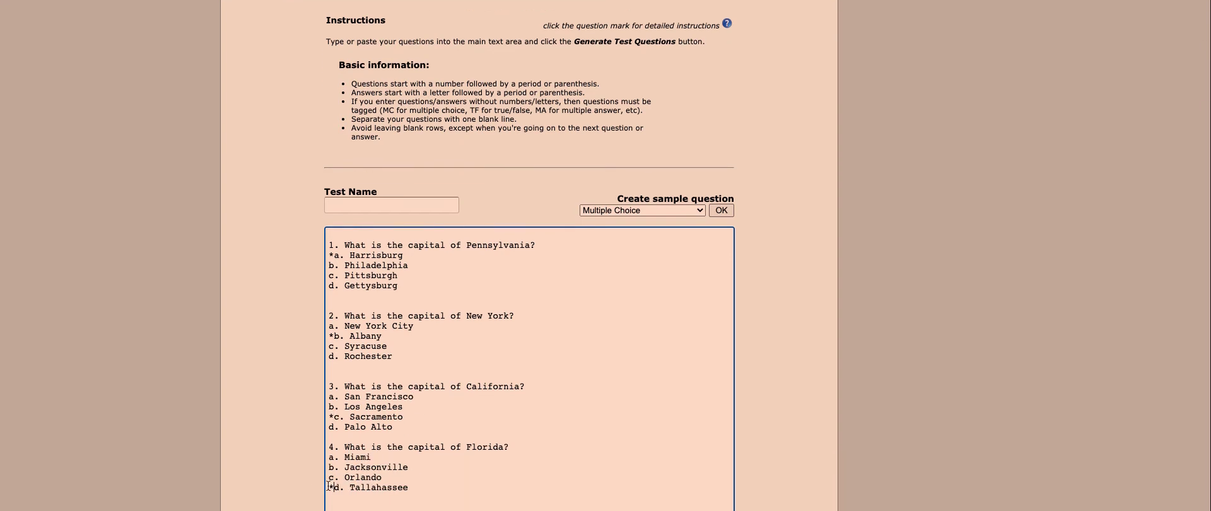
key("Down")
key("Down")
key("Down")
key("Down")
key("Down")
key("Down")
key("Down")
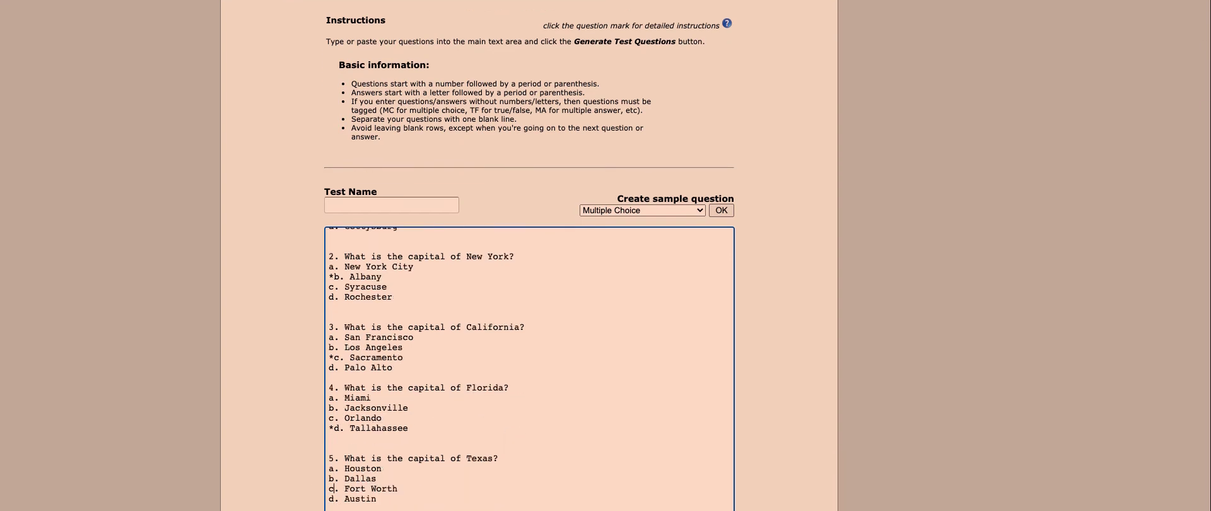
left_click(327, 472)
key("Down")
key("Down")
key("Down")
type("*")
key("Down")
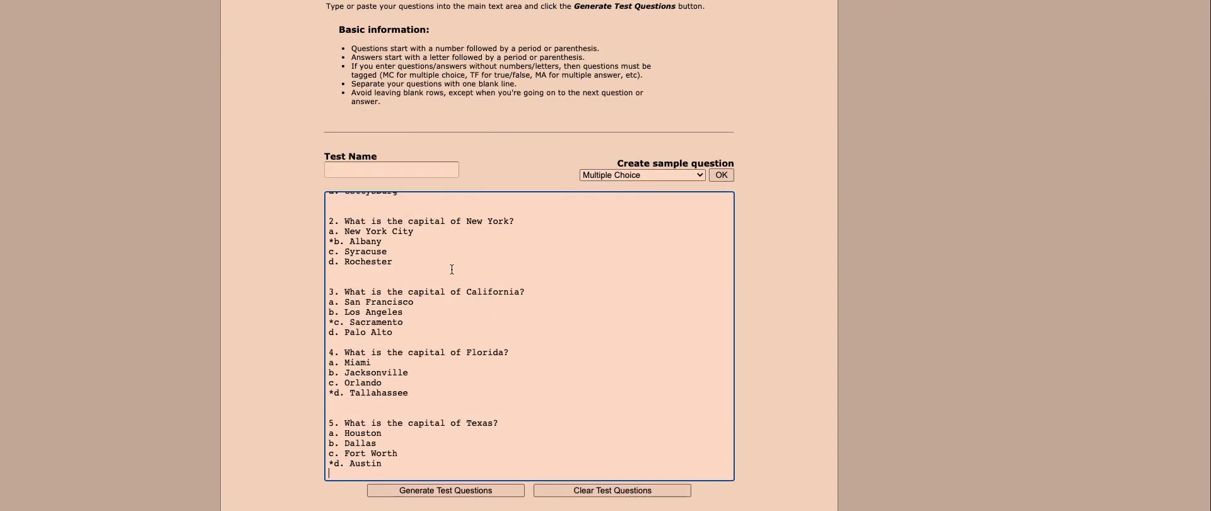
Step: Name the test "US State Capitals" and generate the test questions
left_click(357, 171)
left_click(357, 194)
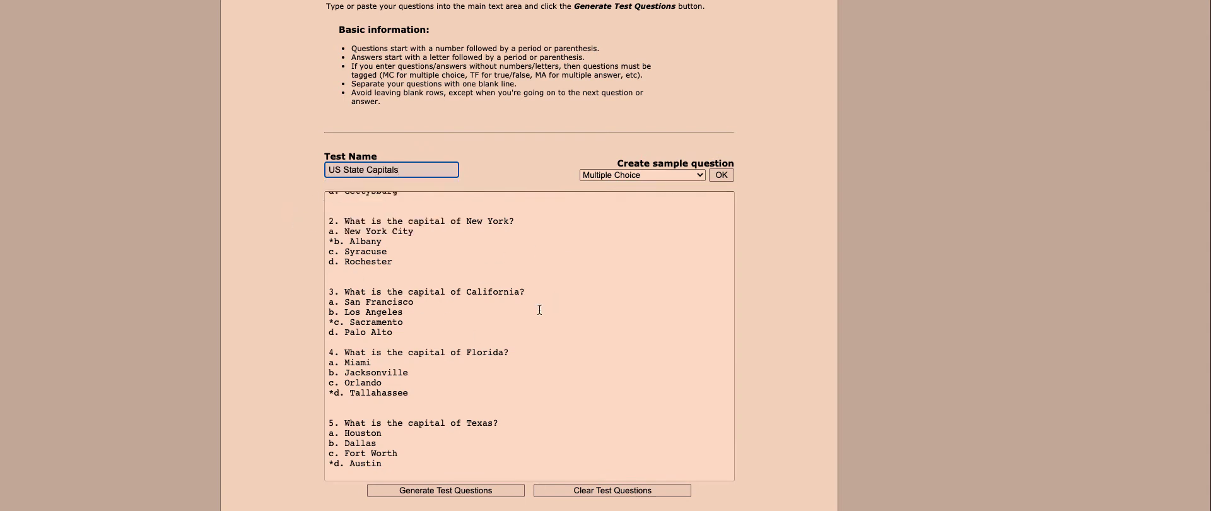
scroll(567, 328, "down", 1)
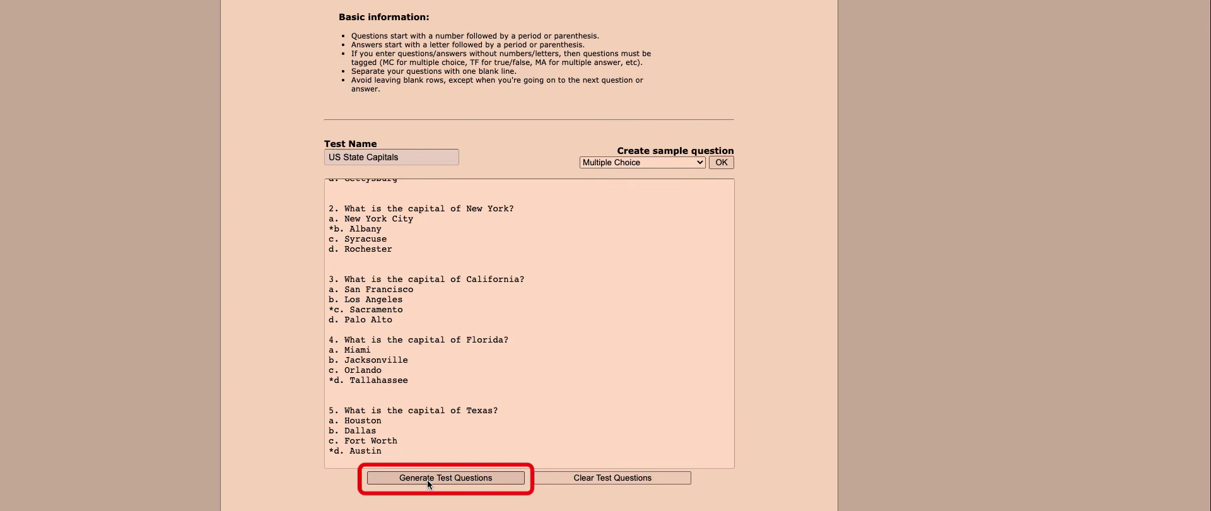
left_click(426, 478)
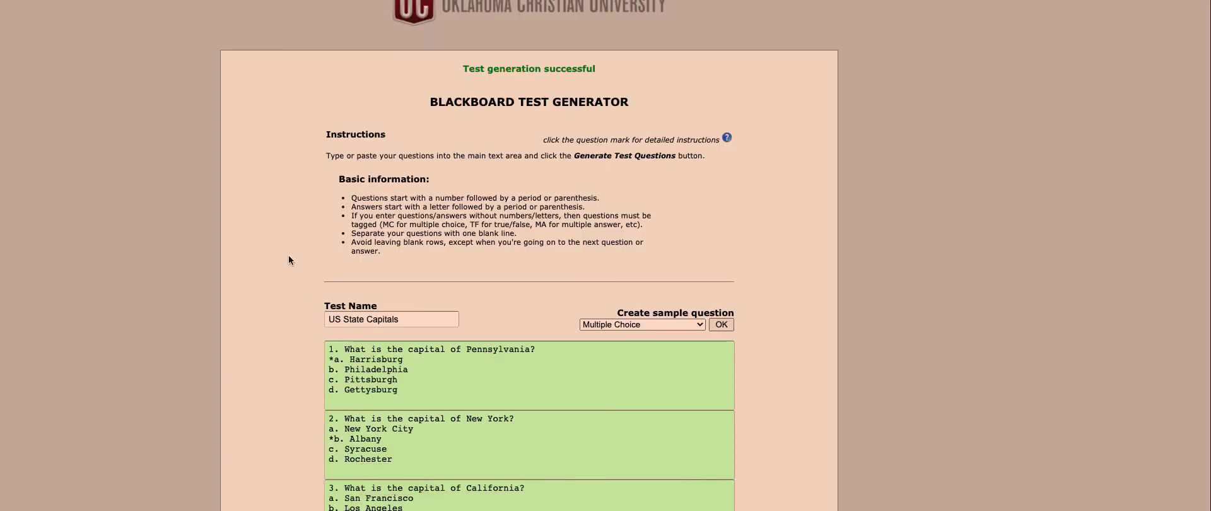
Step: Review the generated questions and the download options below them
scroll(289, 255, "down", 4)
scroll(289, 255, "down", 2)
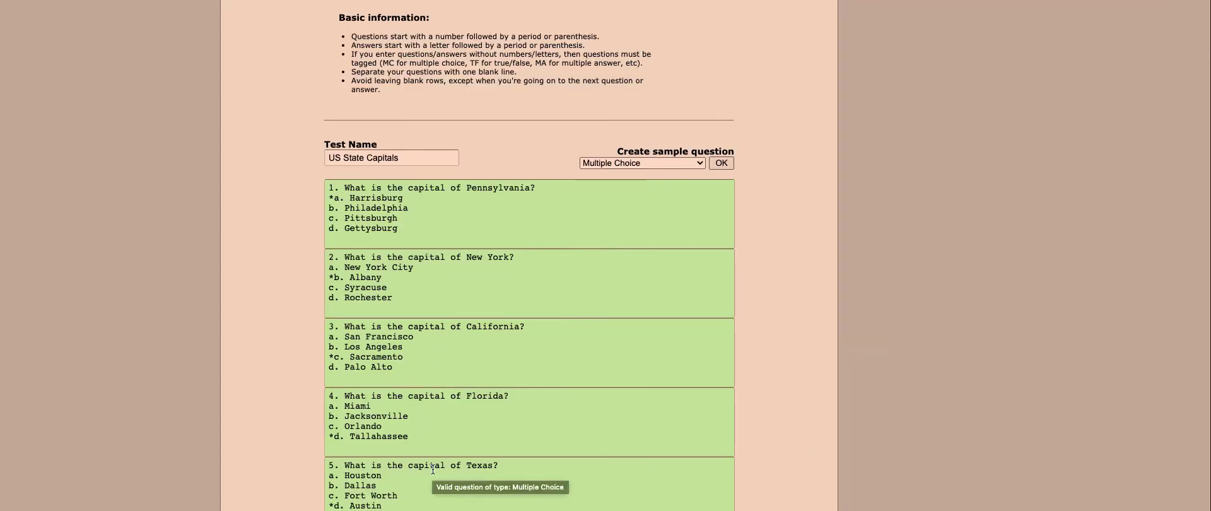
scroll(257, 380, "down", 3)
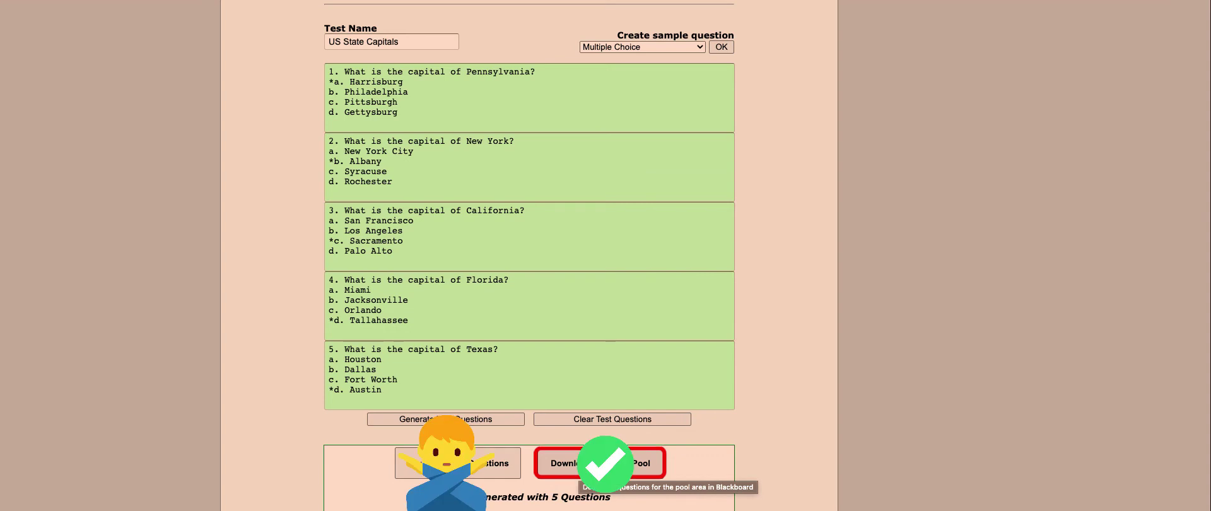
scroll(495, 332, "down", 1)
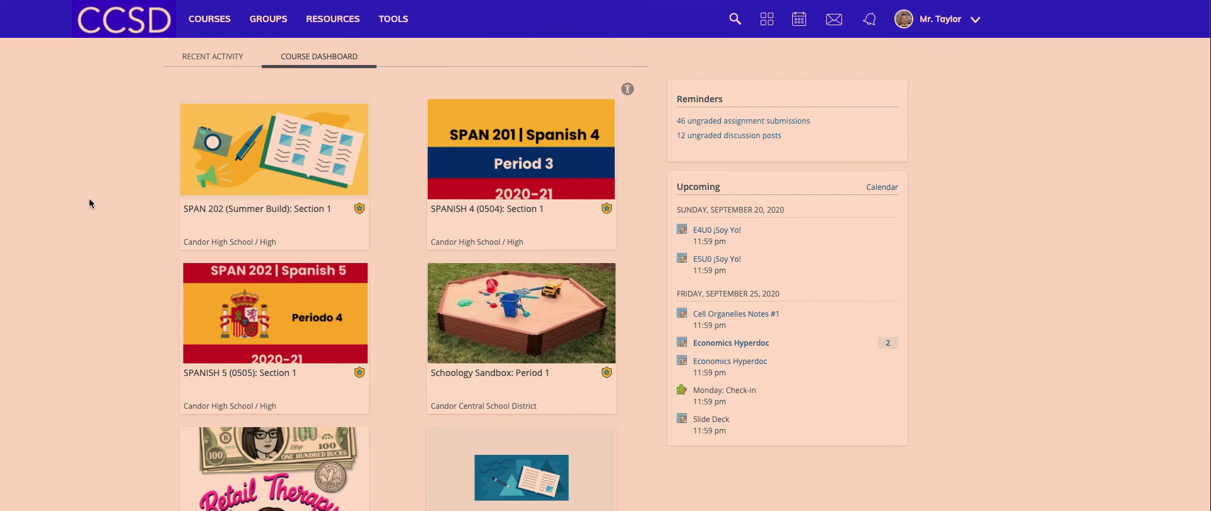
Step: Switch to Schoology, open the SPAN 202 (Summer Build) course and start a new test/quiz in its materials
left_click(286, 139)
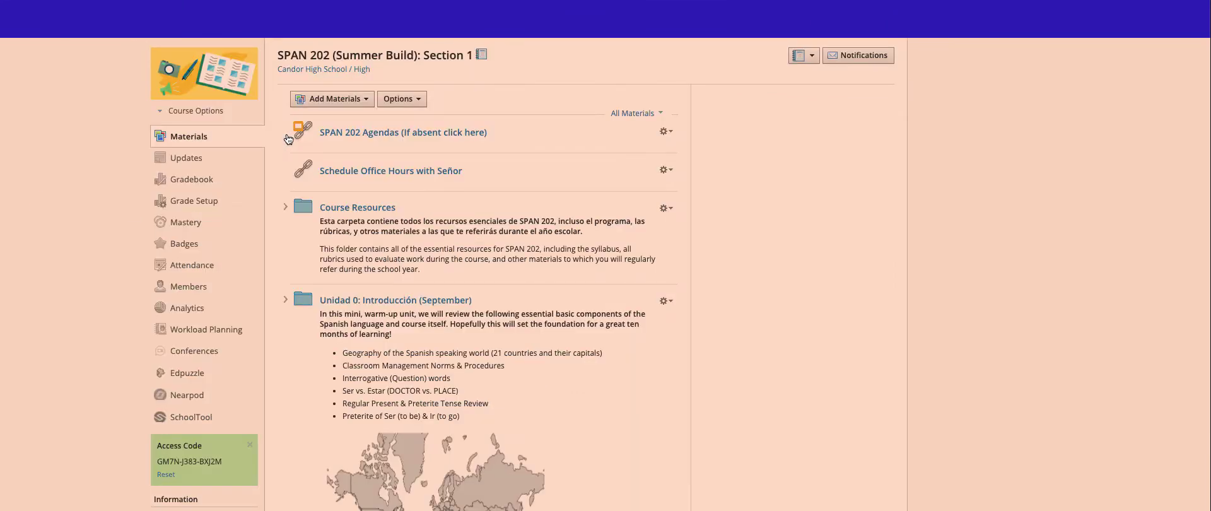
left_click(347, 99)
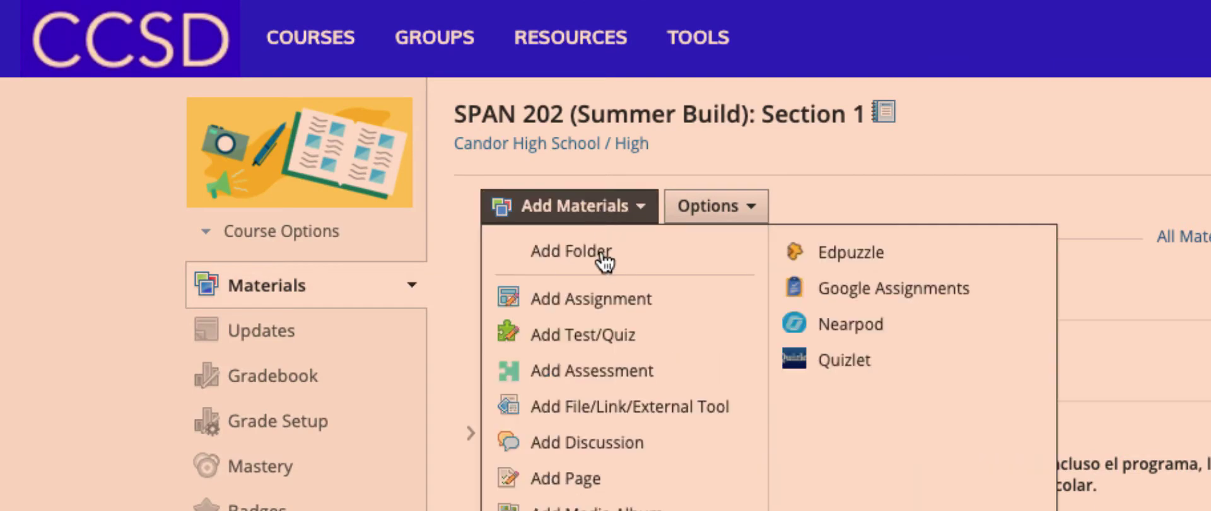
left_click(562, 337)
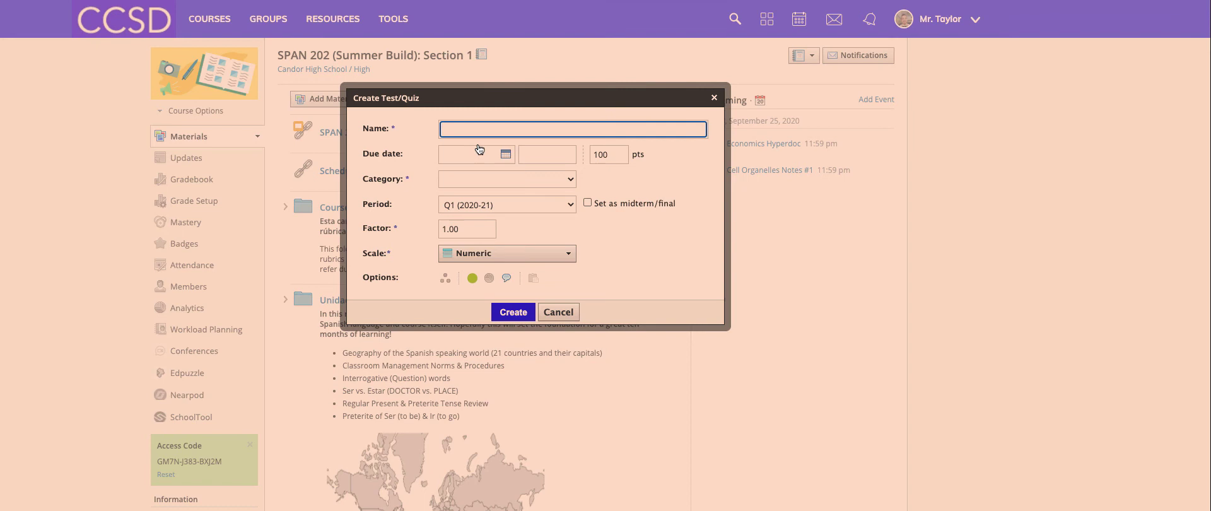
Step: Create the quiz as "US State Capitals Quiz" with a due date of 9/25/20 at 11:59PM and a grading category
type("US State Capitals Quiz")
left_click(485, 158)
left_click(572, 263)
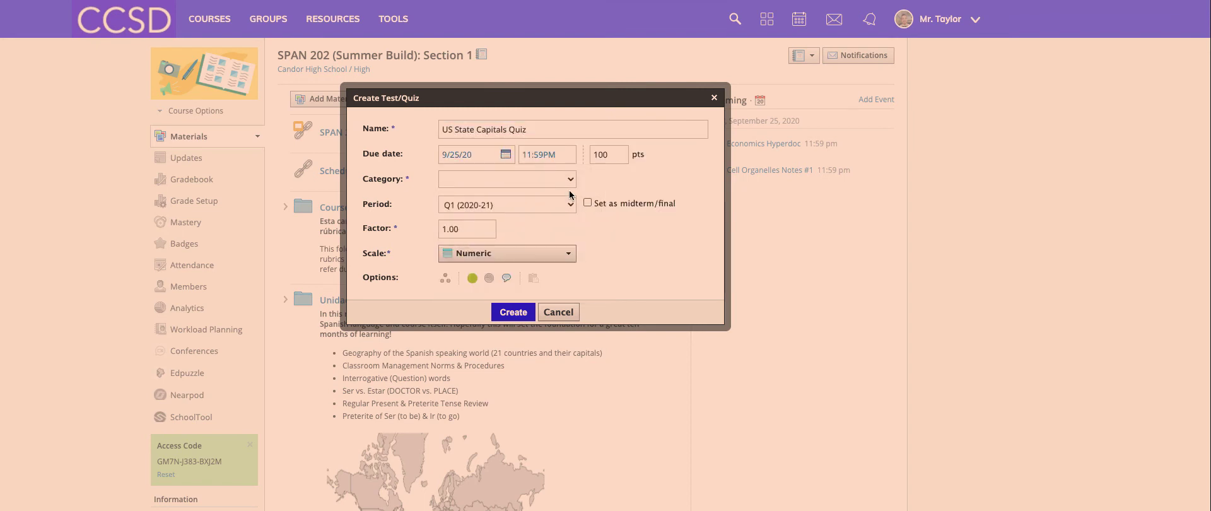
left_click(492, 179)
left_click(539, 197)
left_click(513, 311)
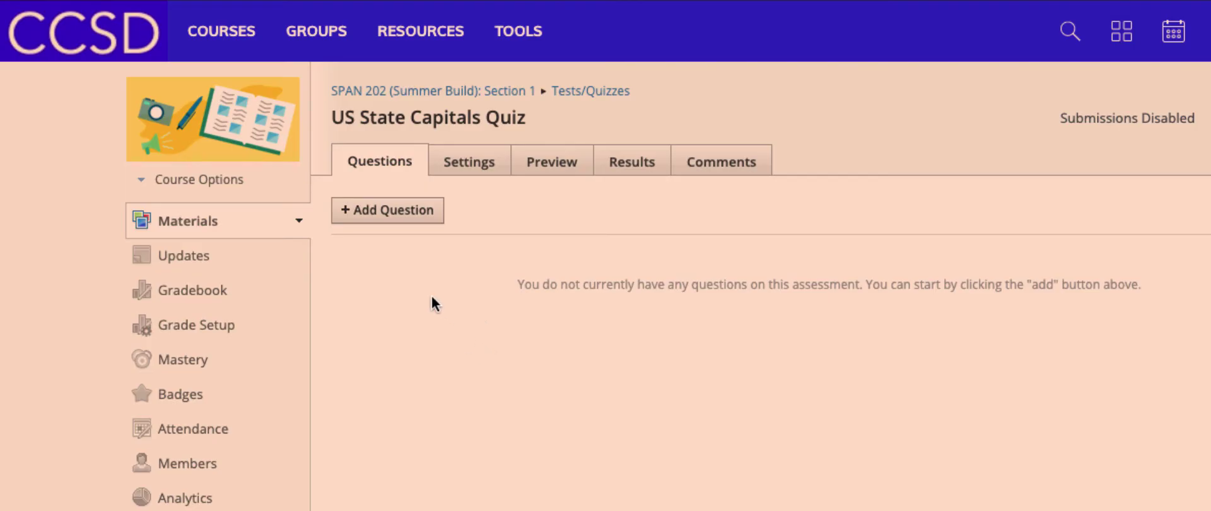
Step: Import the questions from USStateCapitals (1).zip in Downloads into the quiz, using the Blackboard 7.1 – 9.0 format
left_click(377, 217)
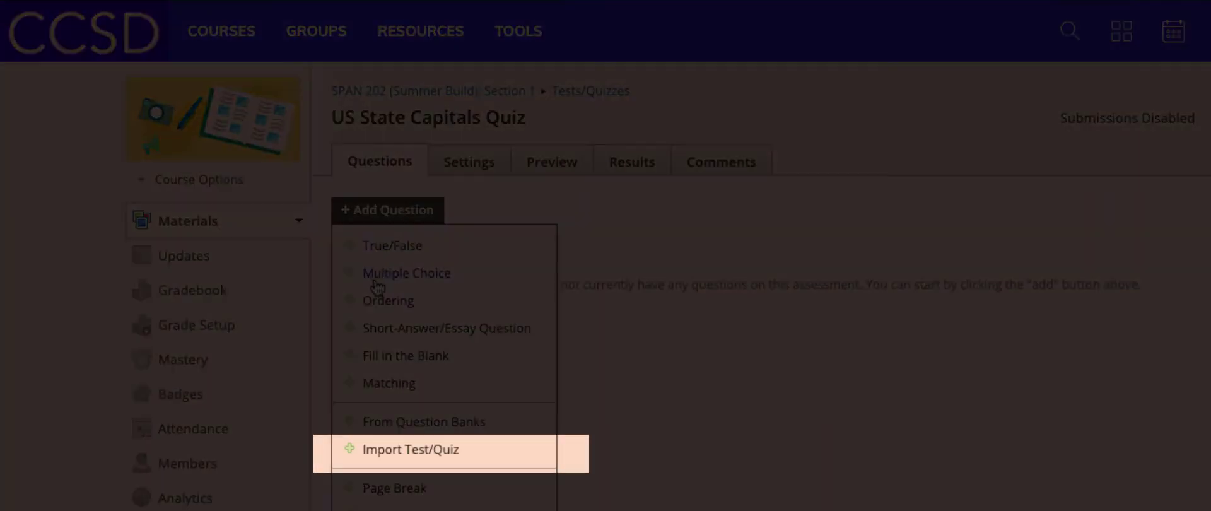
left_click(393, 450)
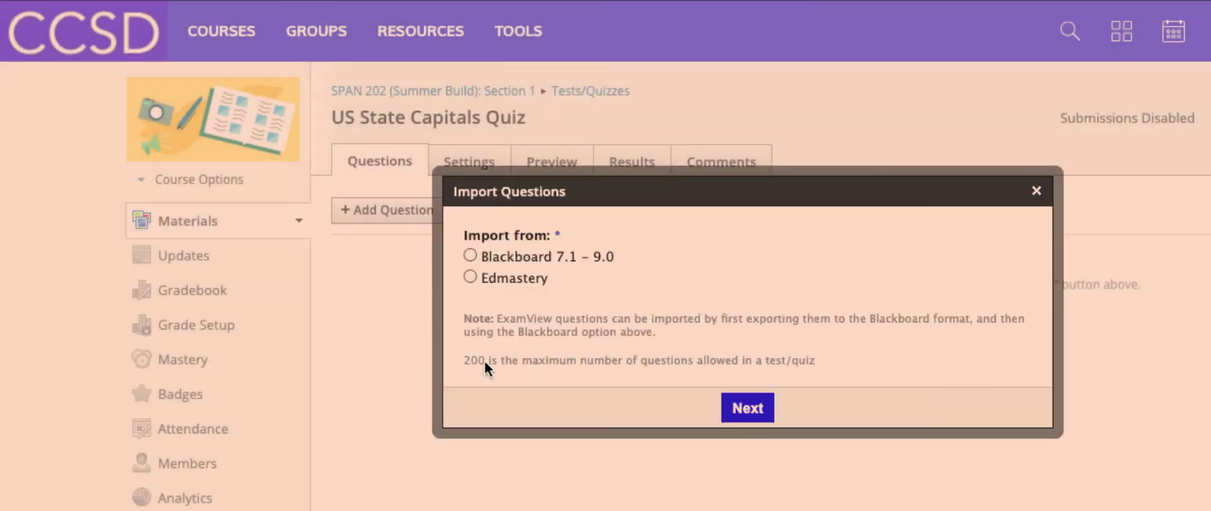
left_click(470, 253)
left_click(738, 408)
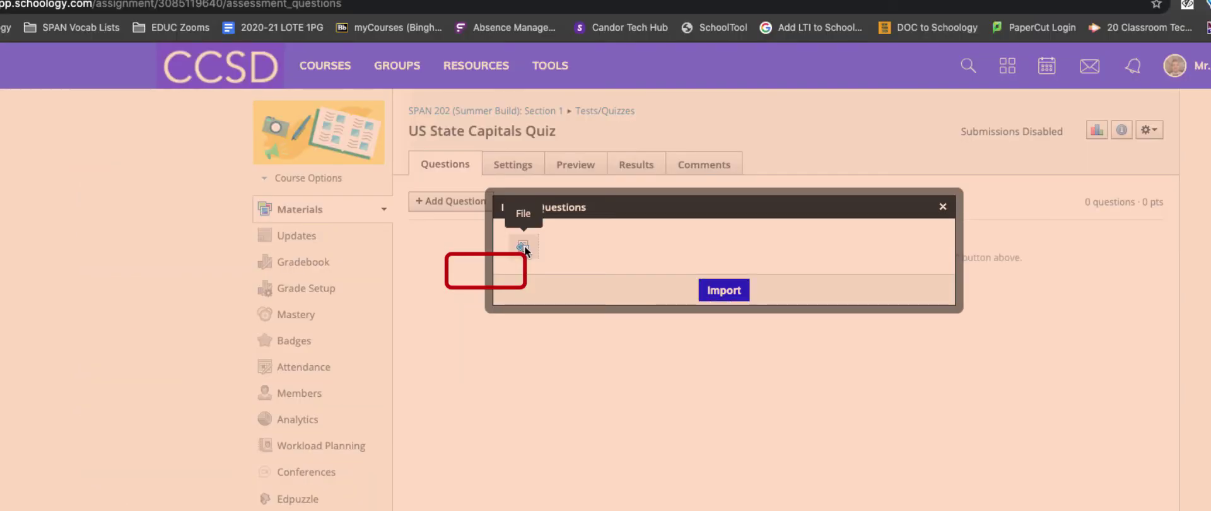
left_click(441, 220)
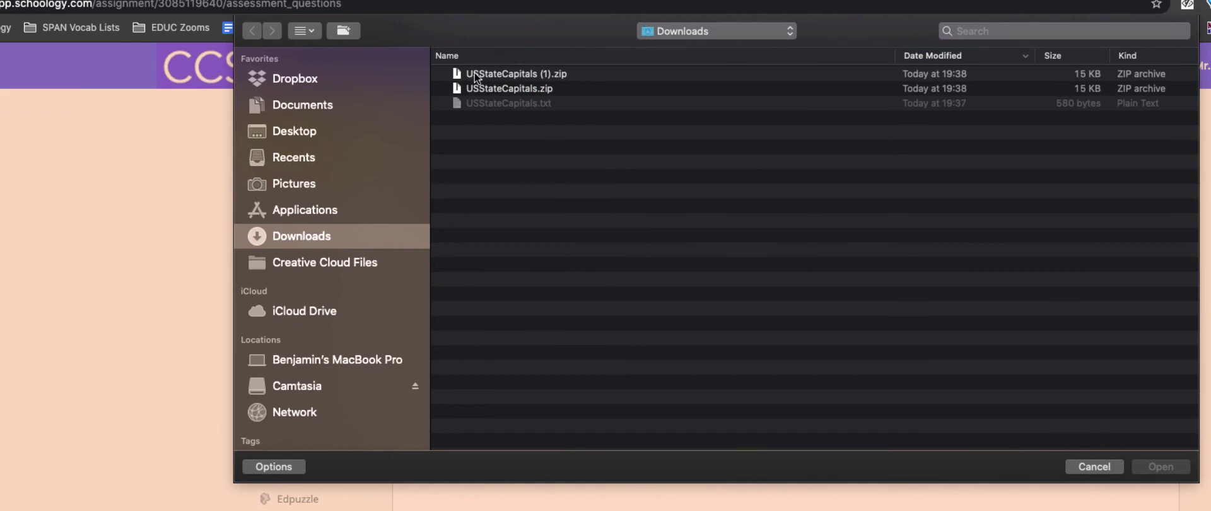
left_click(492, 74)
left_click(1158, 466)
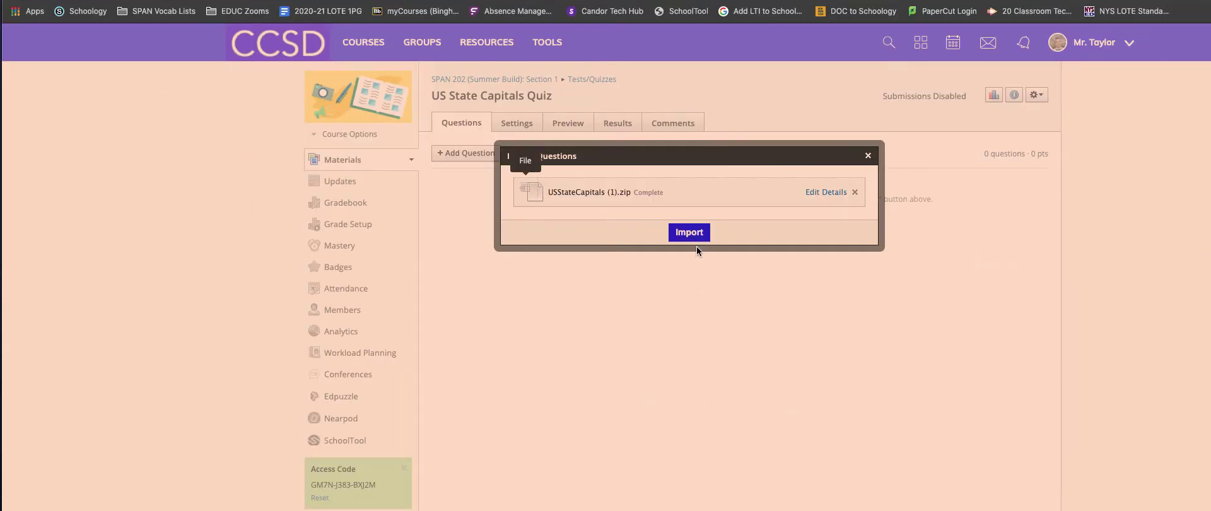
left_click(689, 232)
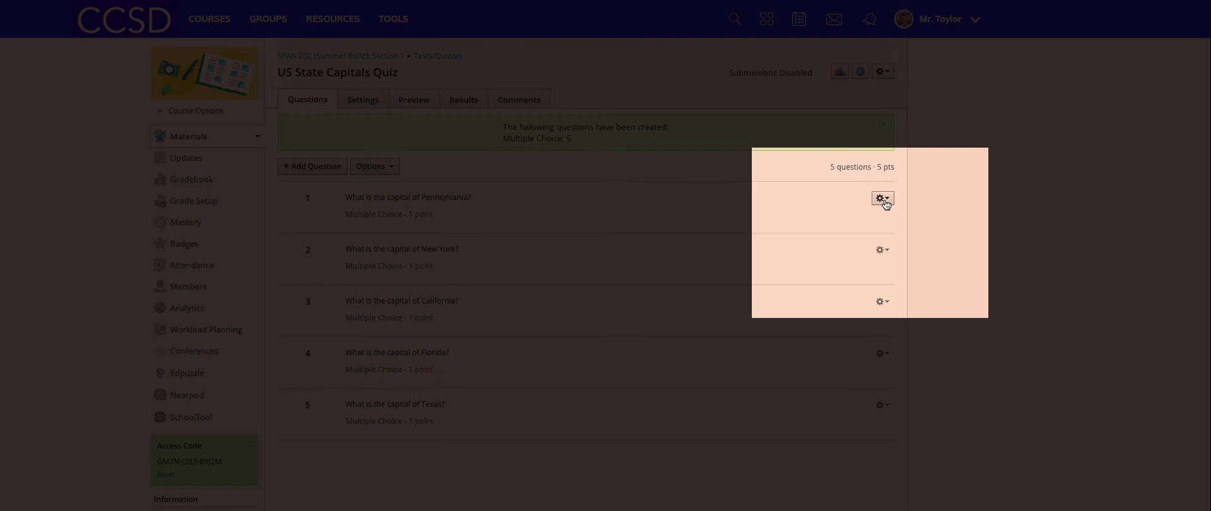
Step: Open the Pennsylvania capital question for editing, review its answer choices and grading options, and save it
left_click(881, 199)
left_click(855, 216)
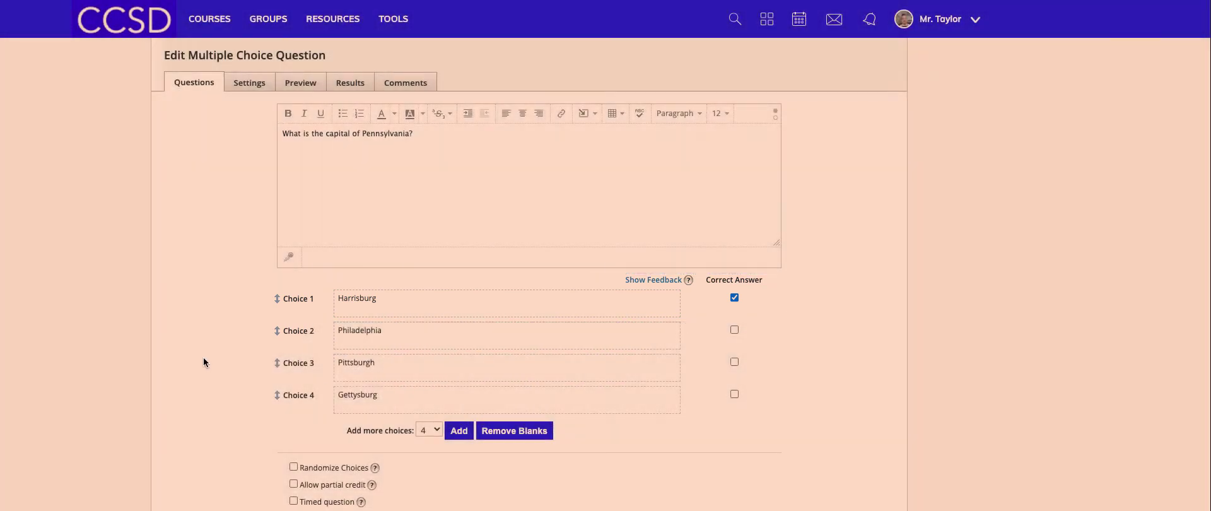
scroll(204, 362, "down", 3)
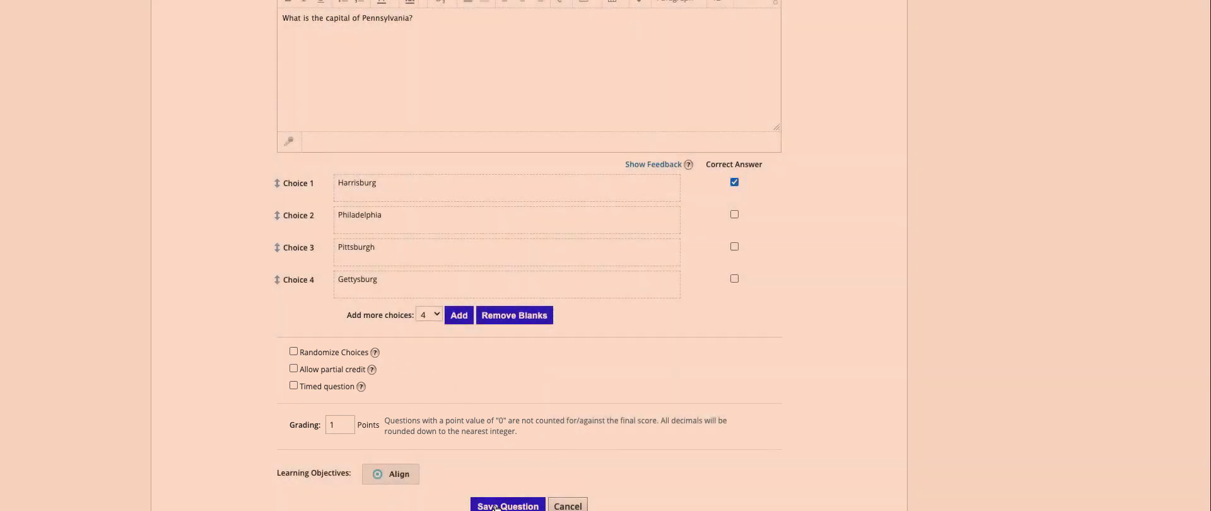
left_click(490, 506)
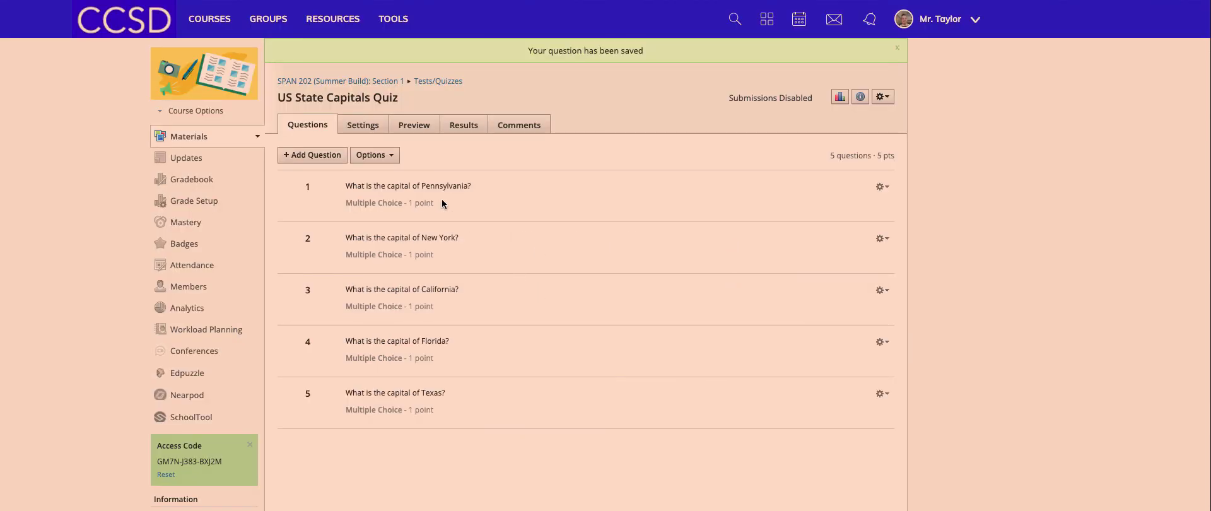
Step: Examine the quiz settings and the available choices for submissions, leaving the current selection in place
left_click(363, 125)
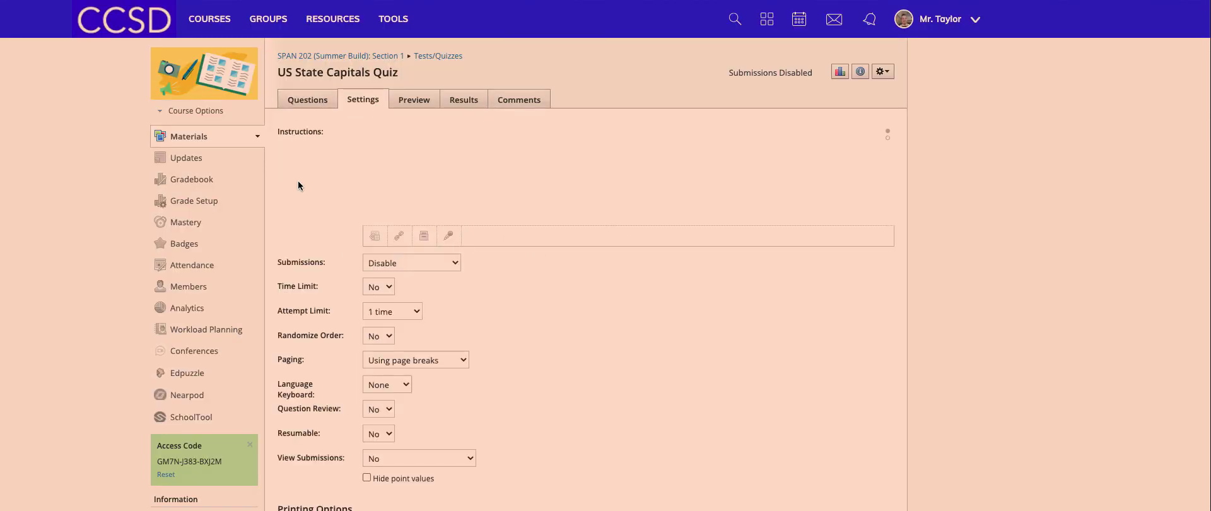
left_click(397, 263)
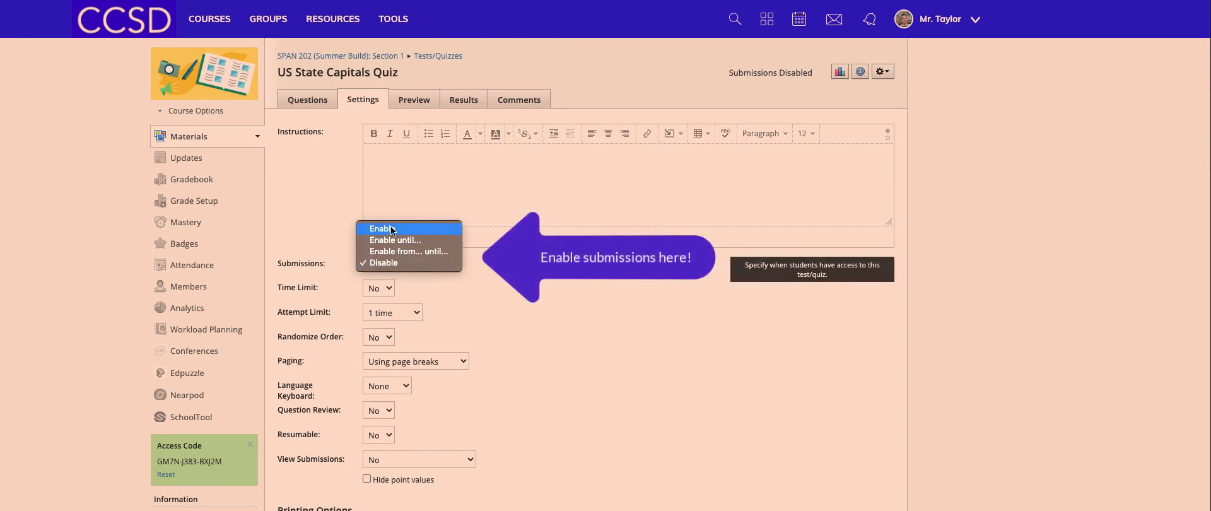
left_click(576, 314)
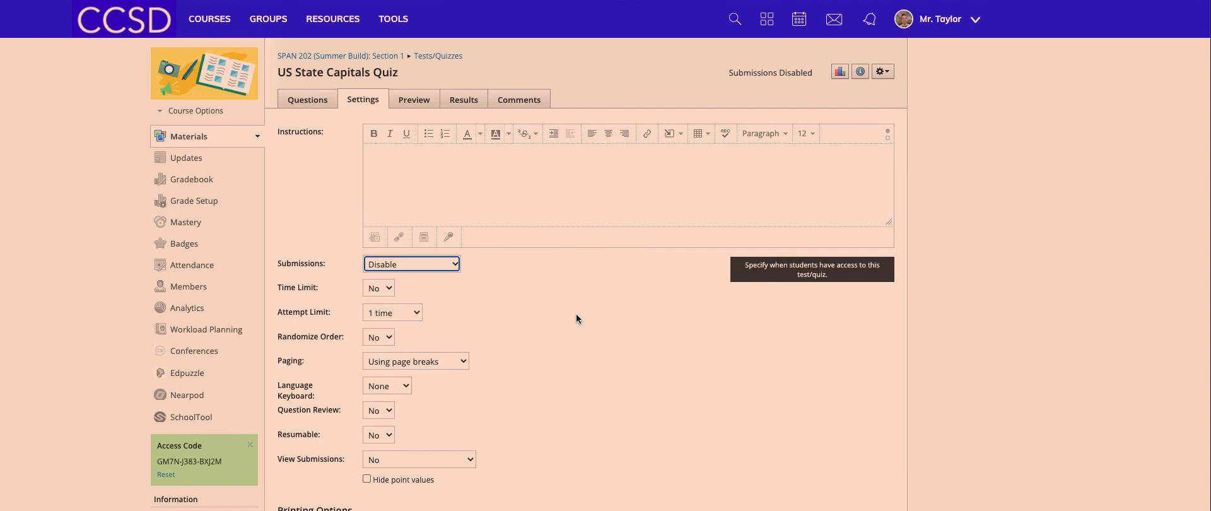
left_click(577, 318)
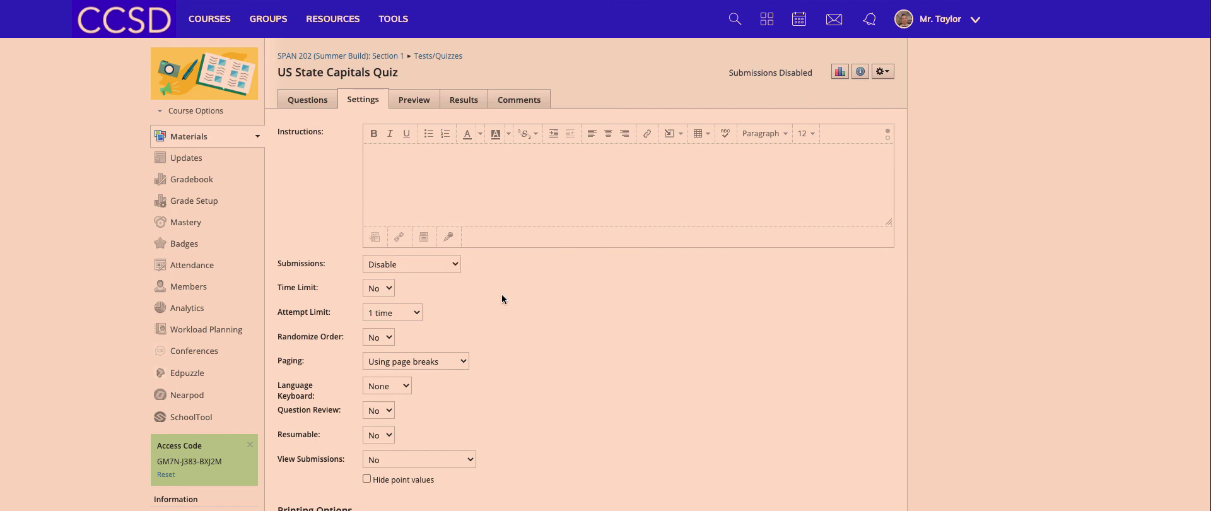